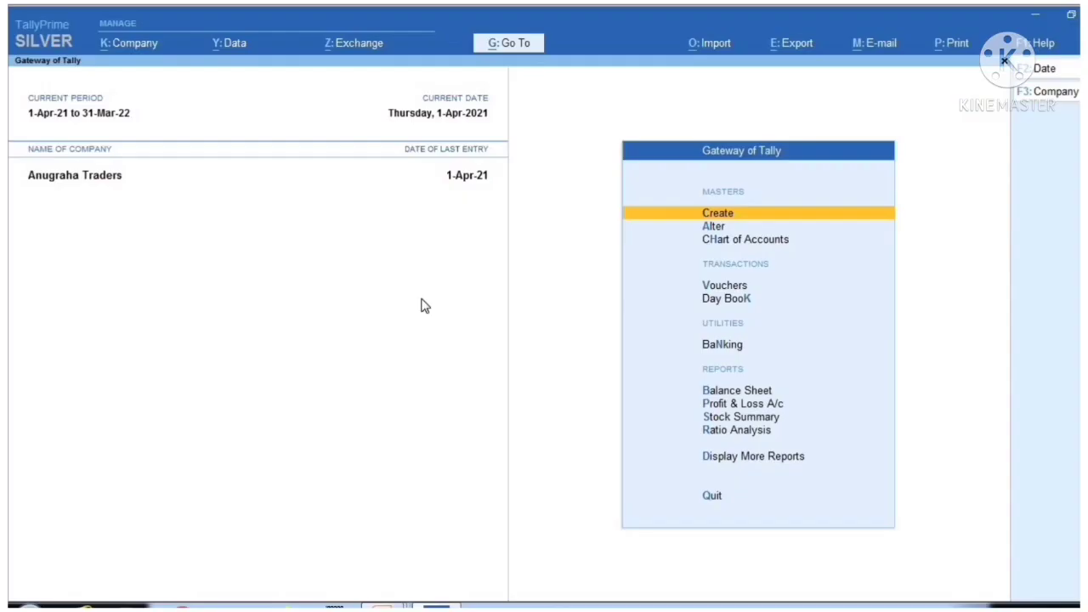
Step: Check the backup destination path on the company backup screen and view the folders on drive D in Windows Explorer
left_click(232, 47)
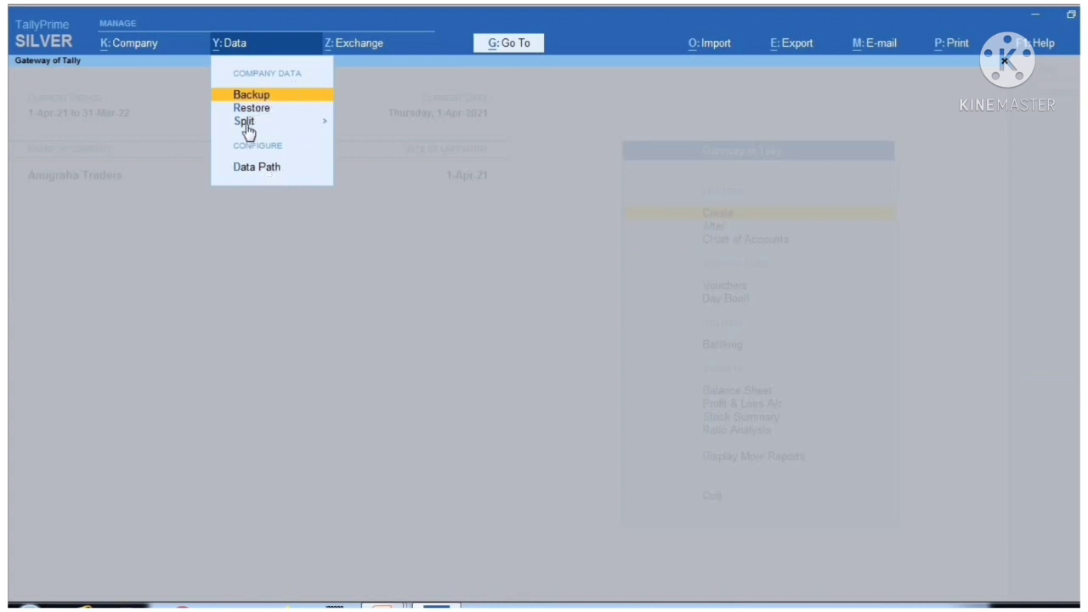
left_click(249, 98)
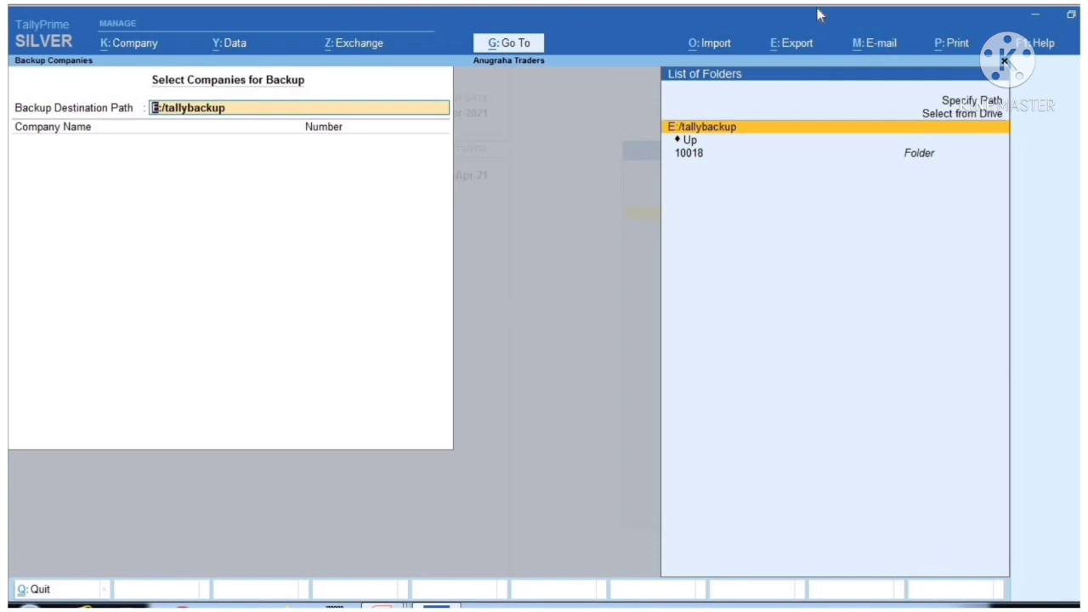
left_click(1004, 62)
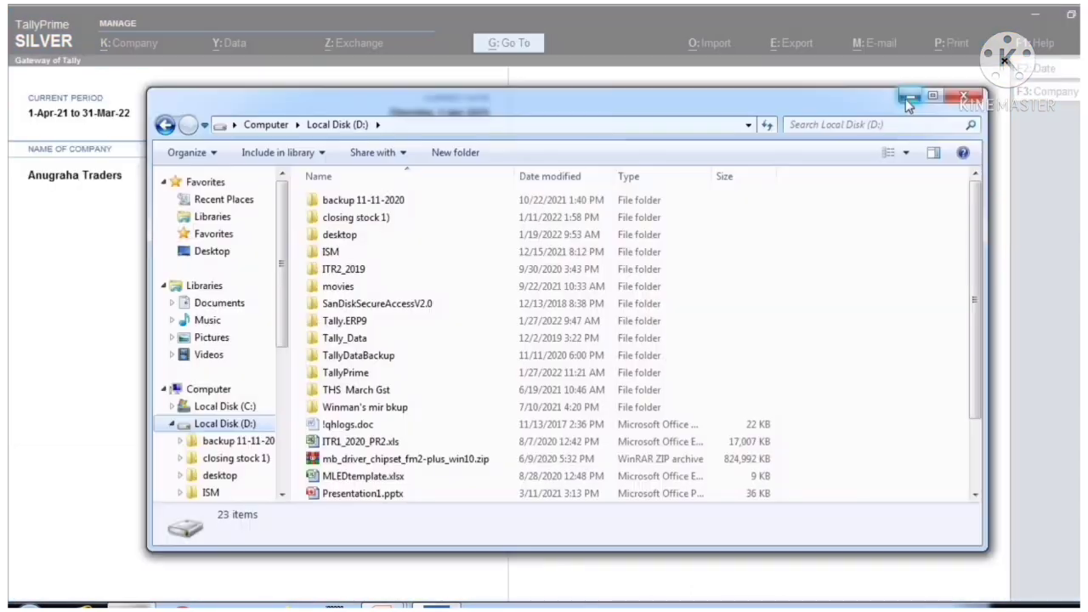
left_click(905, 99)
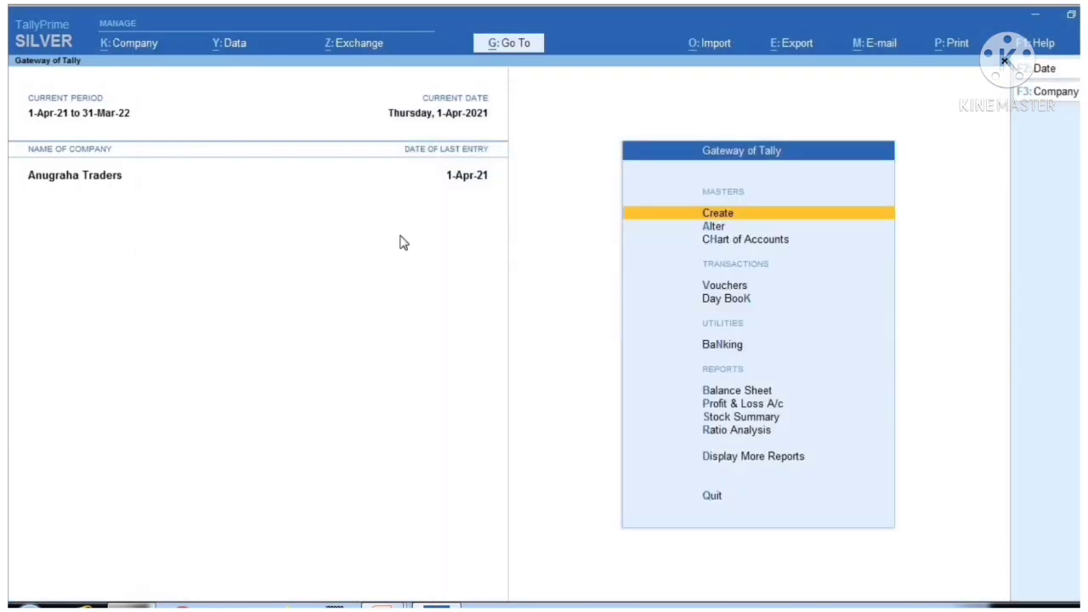
Step: Set the company backup path to D:/tally123 in the data path configuration, creating that folder
left_click(220, 43)
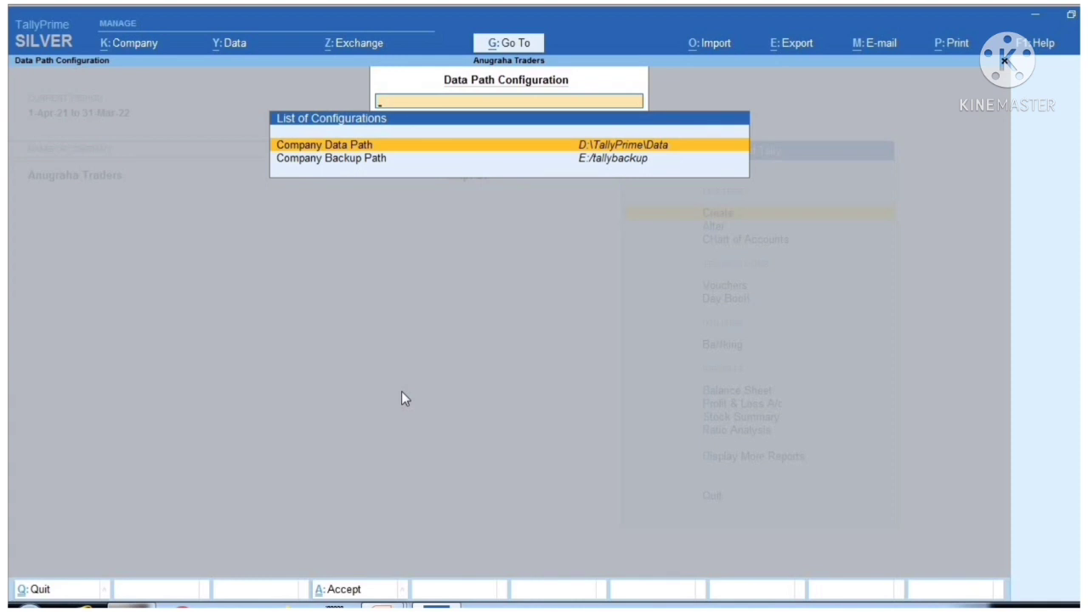
key("Down")
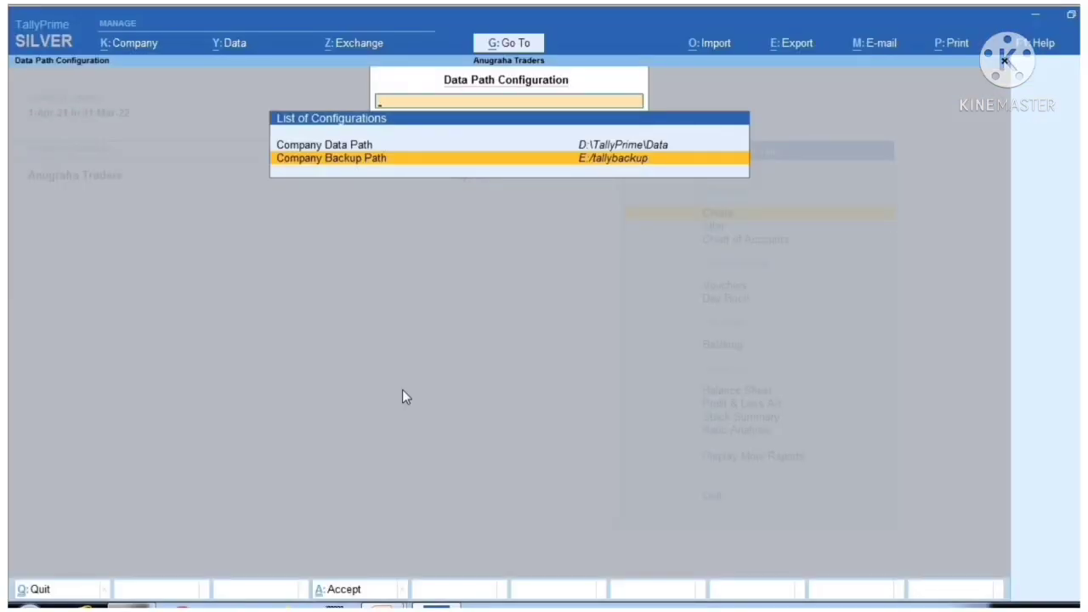
key("Return")
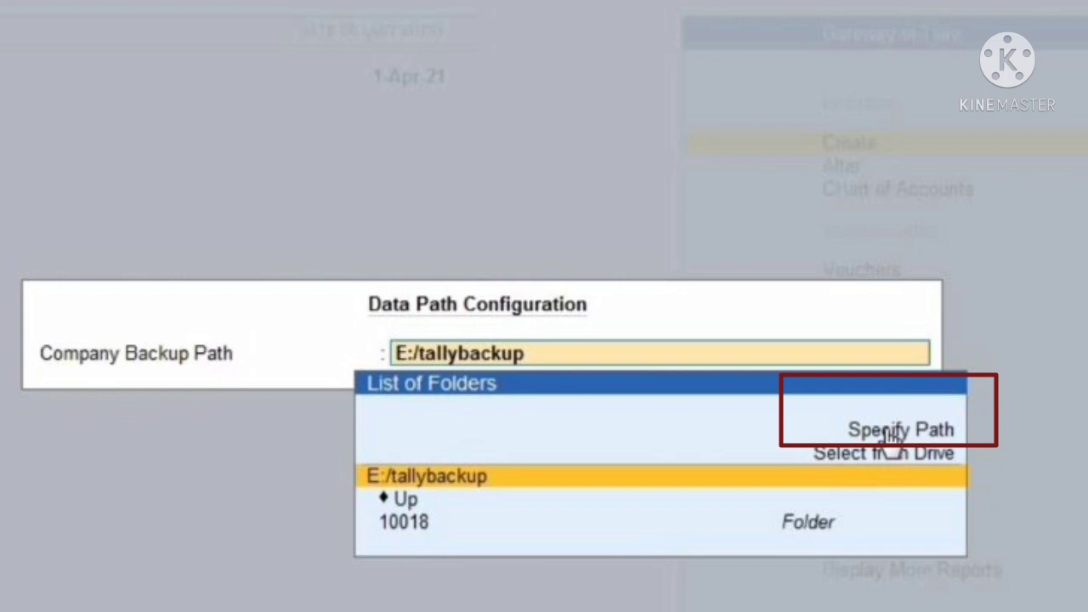
left_click(888, 431)
type("D")
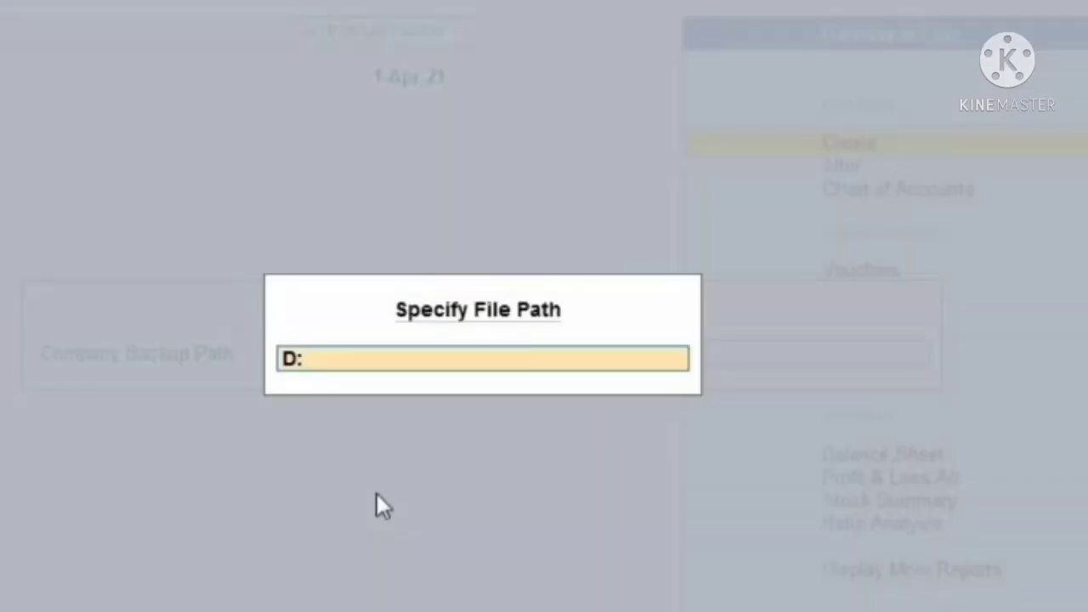
type(":")
type("/tally123")
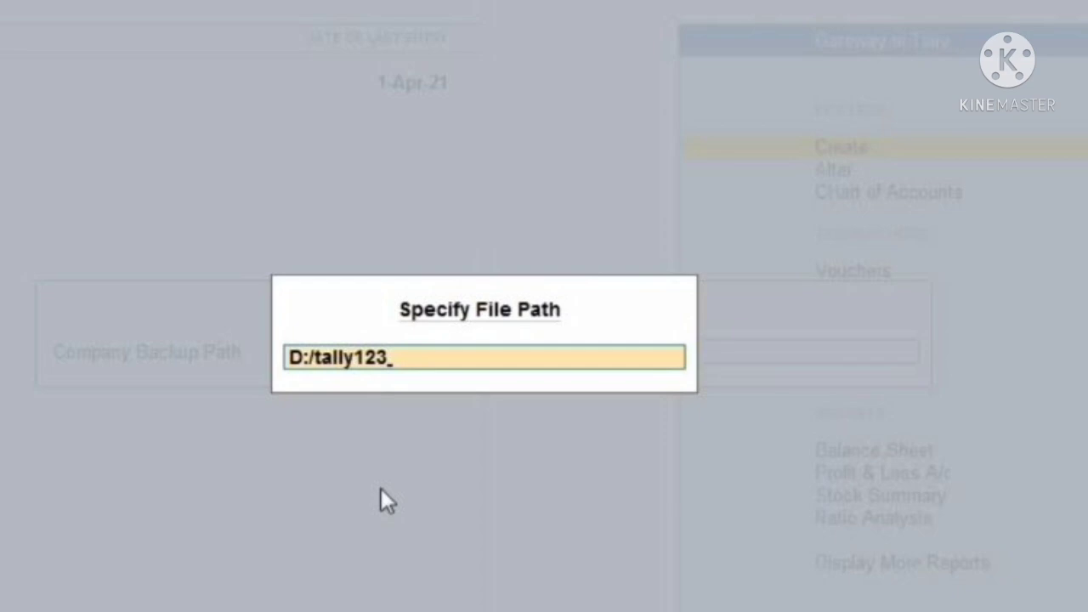
key("Return")
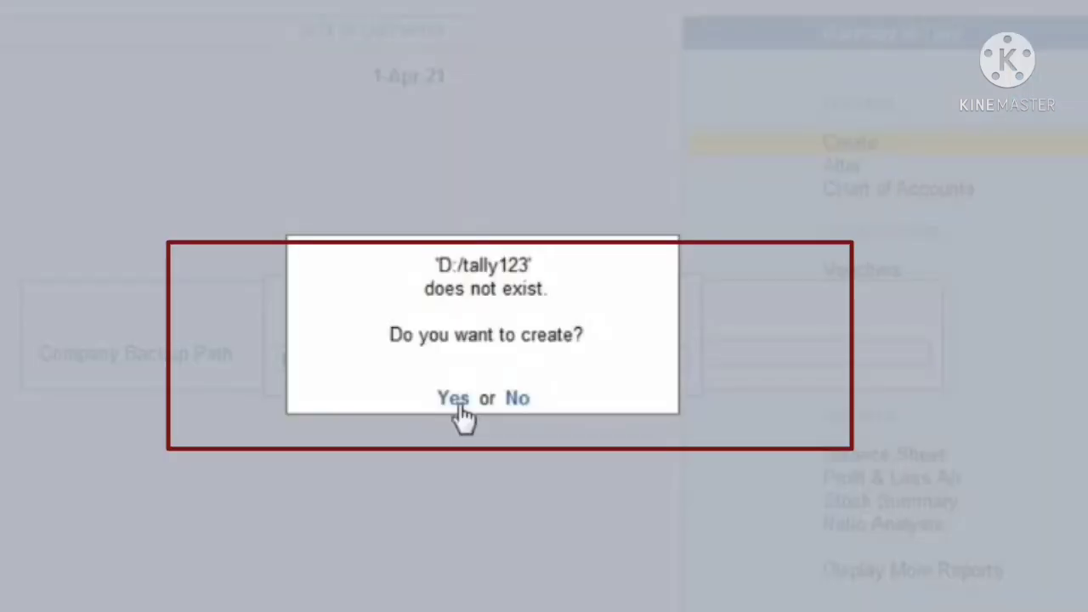
left_click(455, 399)
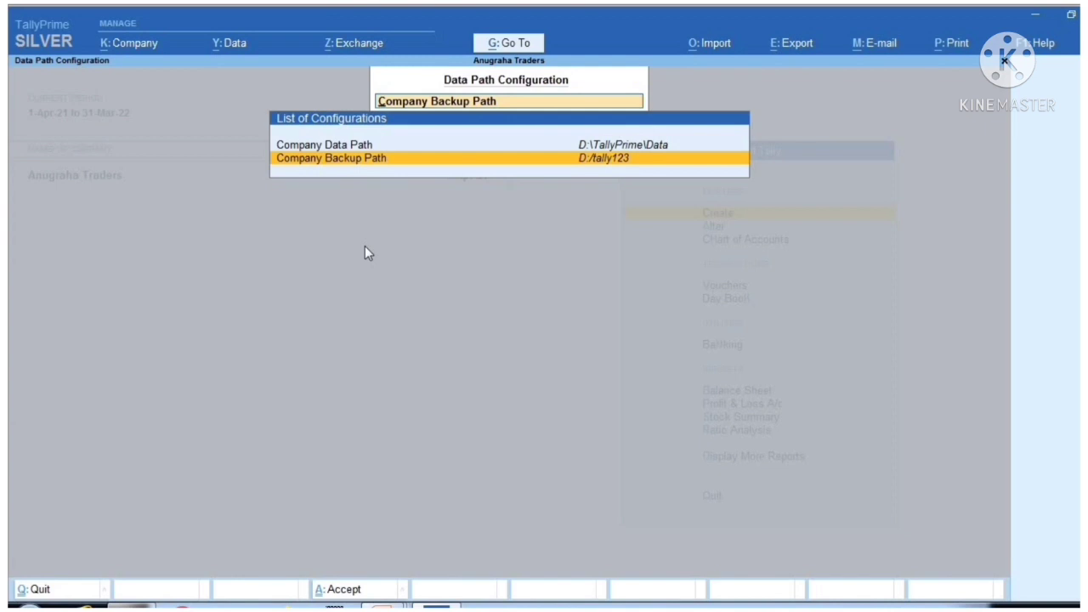
Step: Browse drive D and its TallyPrime folder as possible company backup locations, and leave the data path configuration
key("Return")
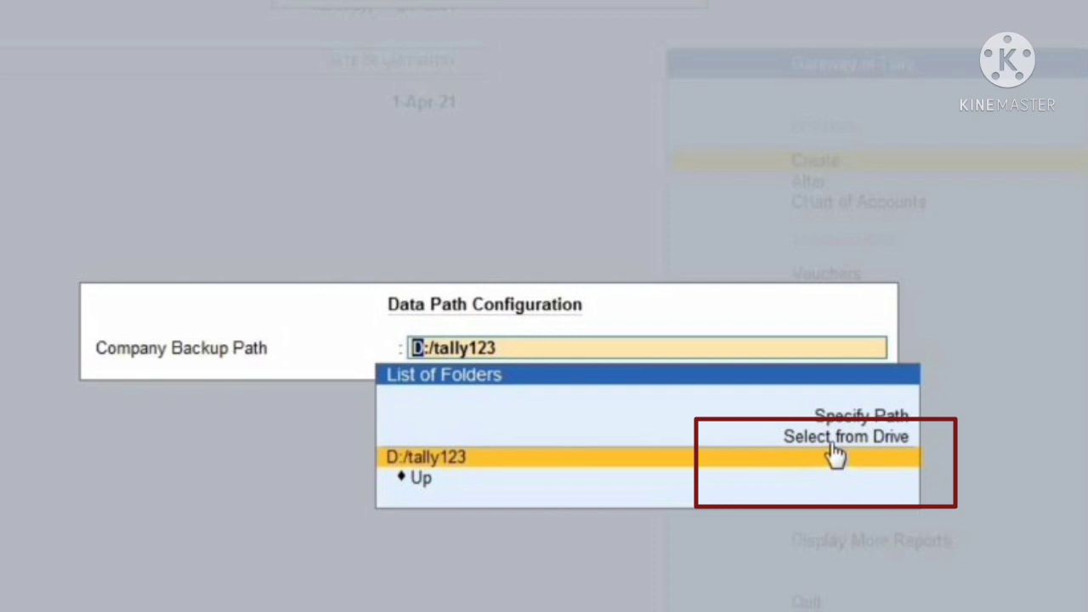
left_click(833, 450)
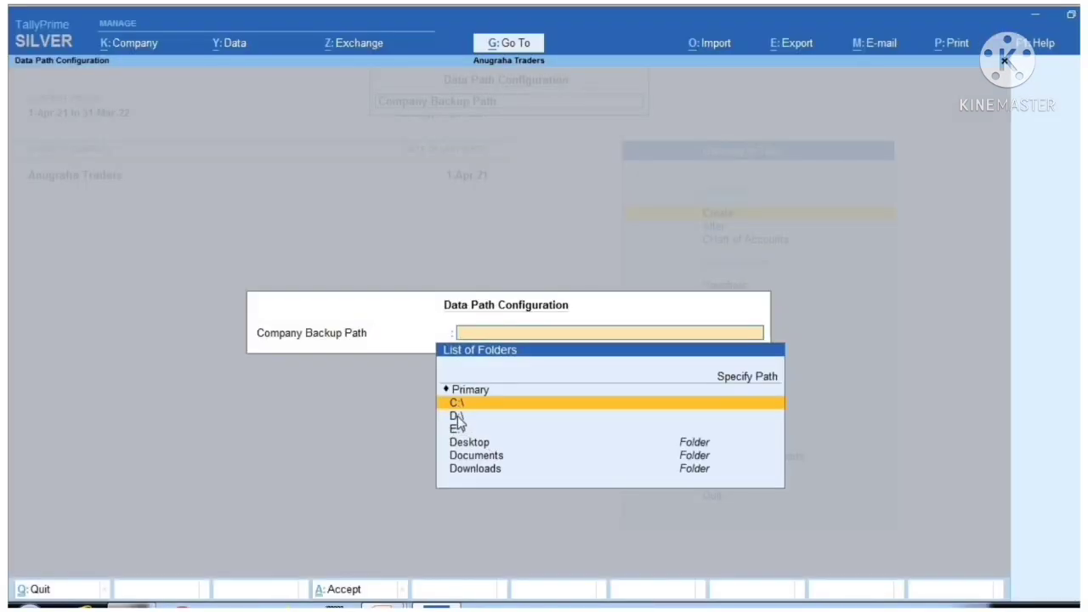
left_click(396, 391)
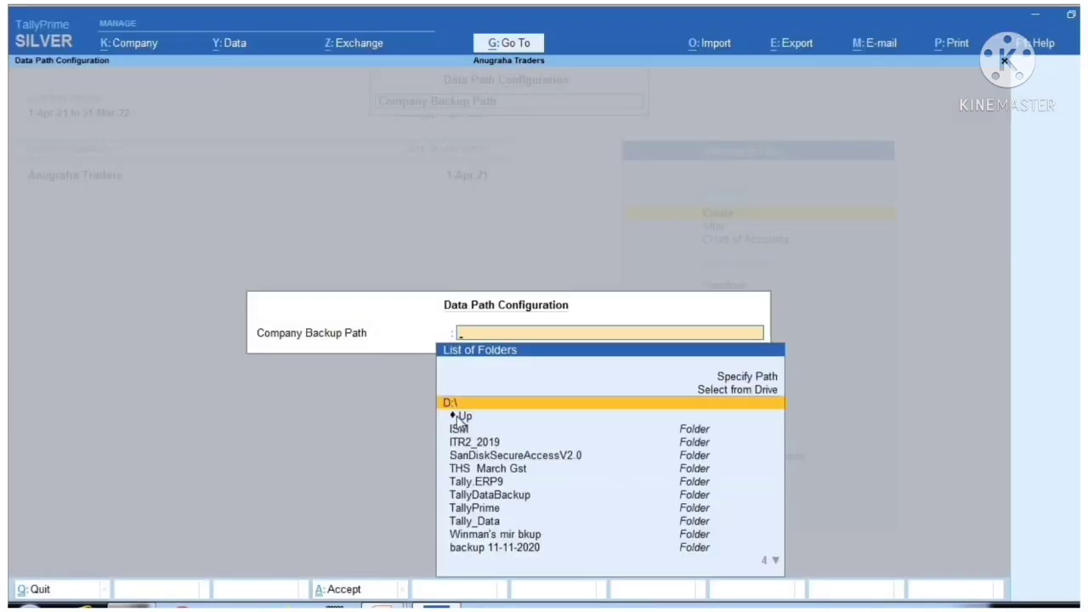
key("Down")
key("Down")
key("Down")
key("Down")
key("Down")
key("Down")
key("Down")
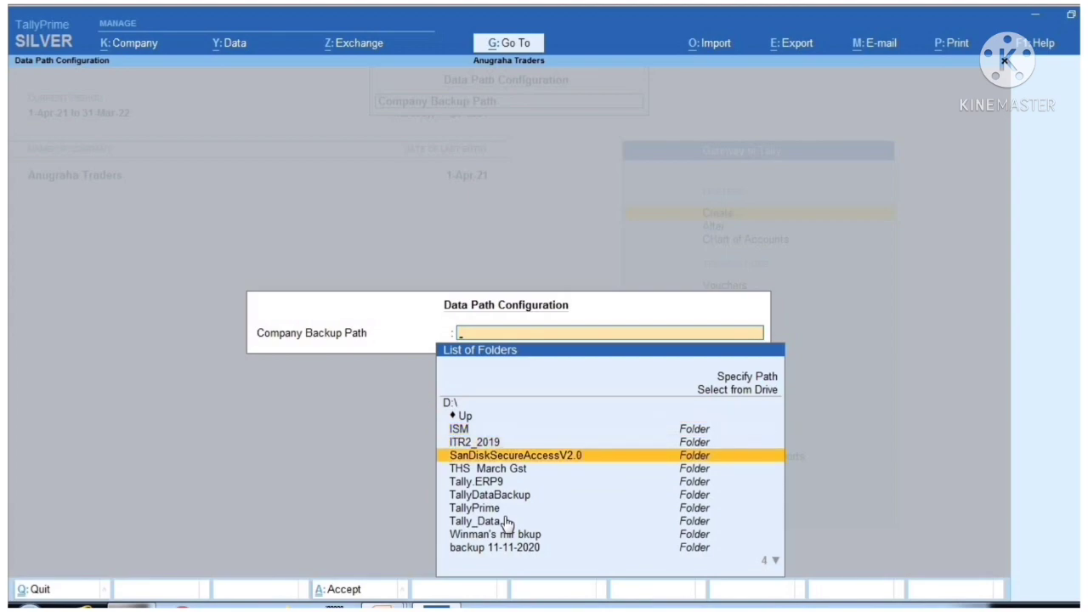
key("Down")
key("Down")
key("Down")
key("Down")
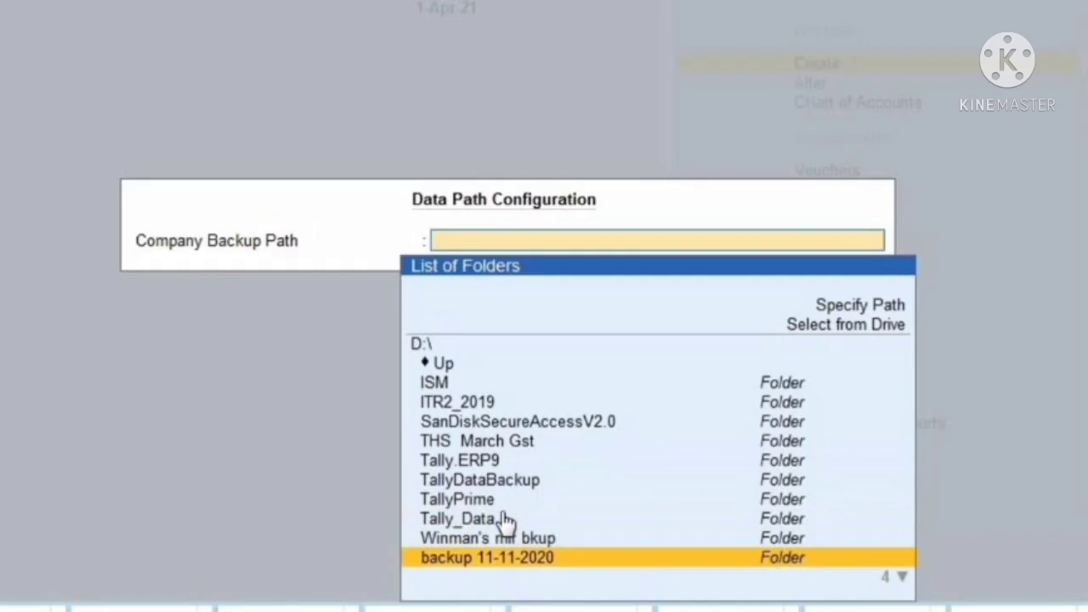
key("Down")
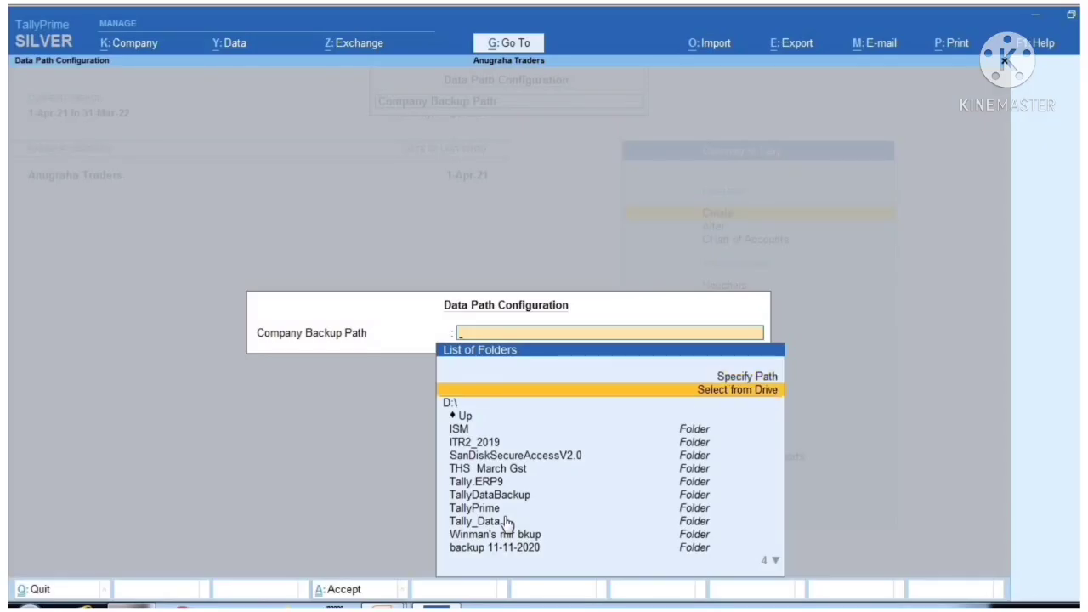
key("Down")
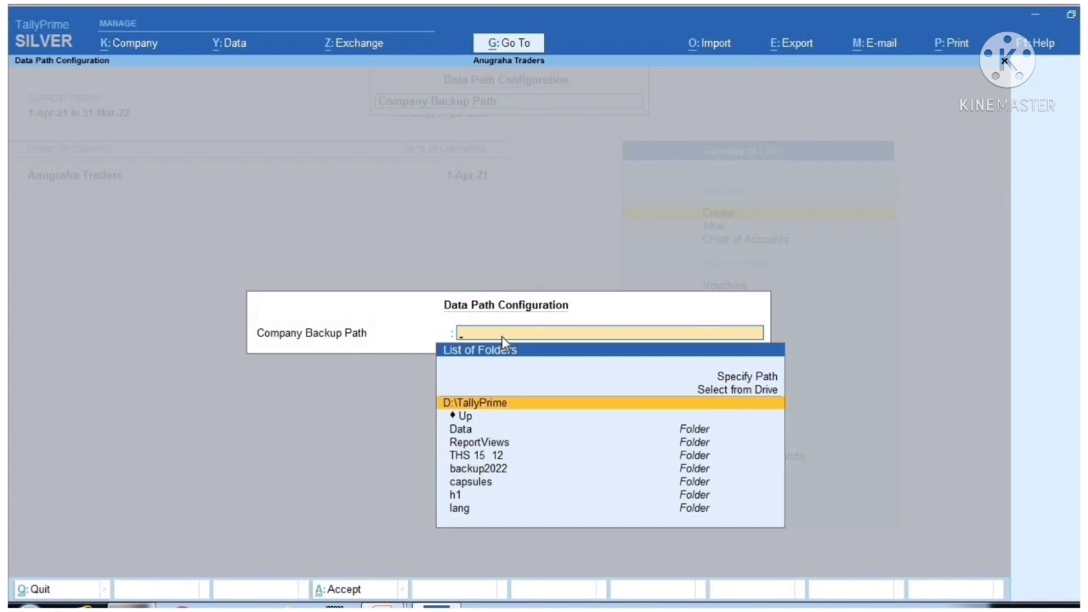
left_click(736, 378)
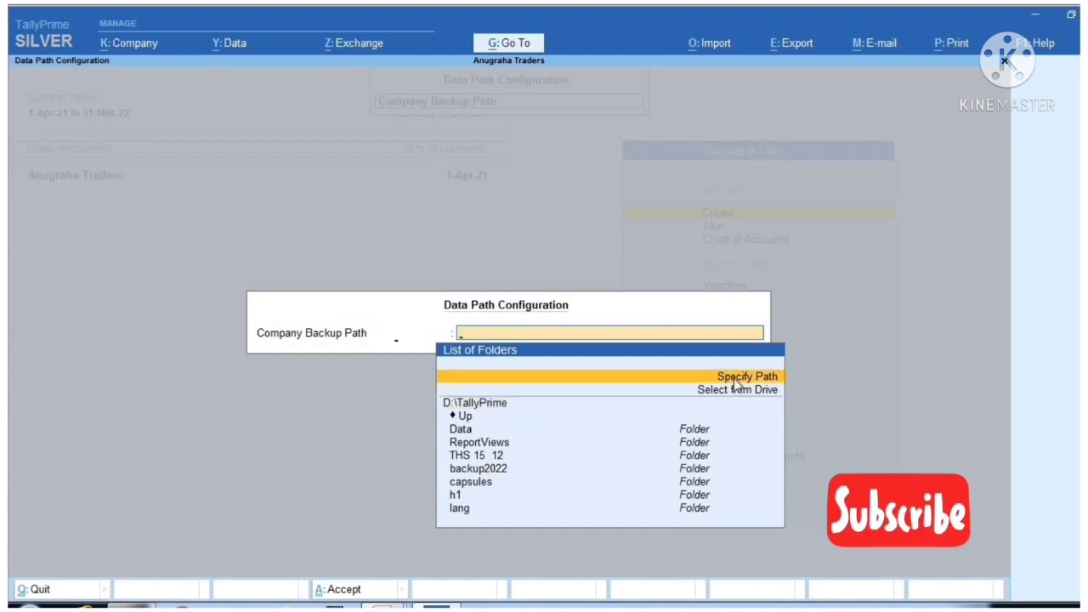
key("Return")
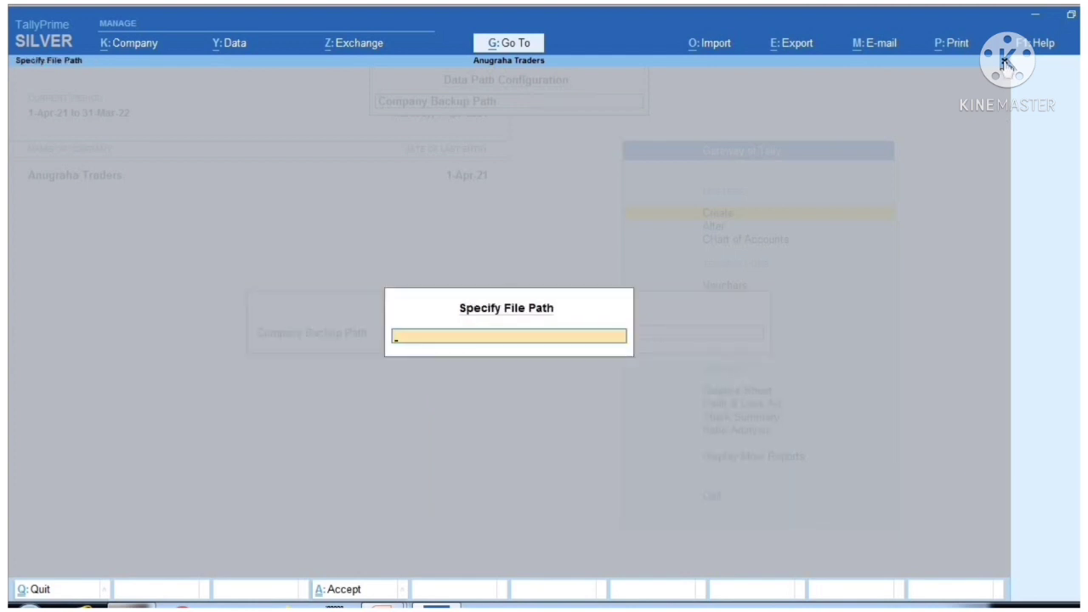
key("Escape")
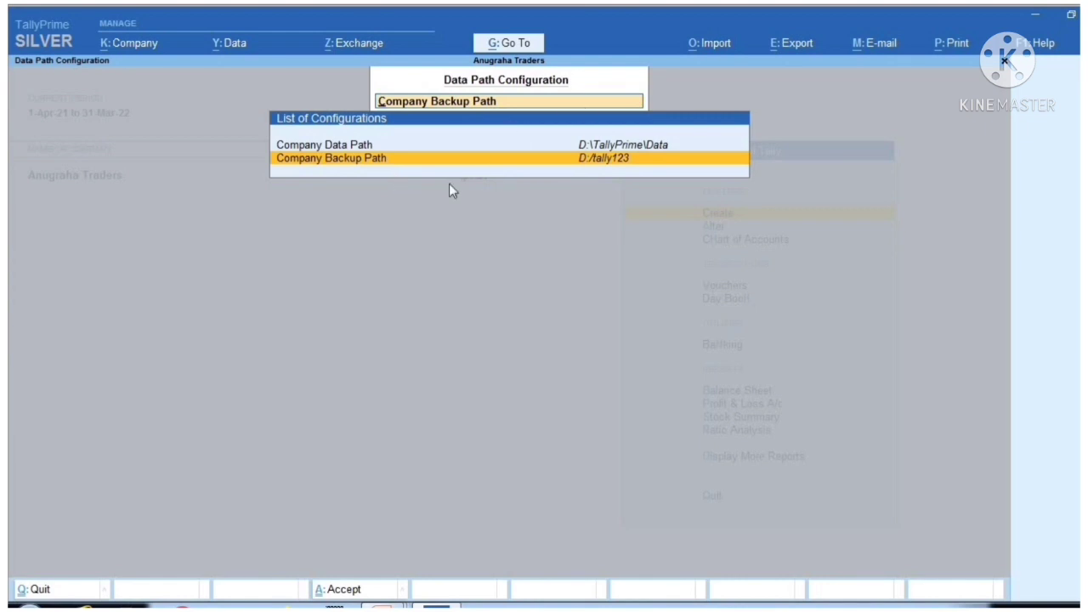
left_click(1004, 61)
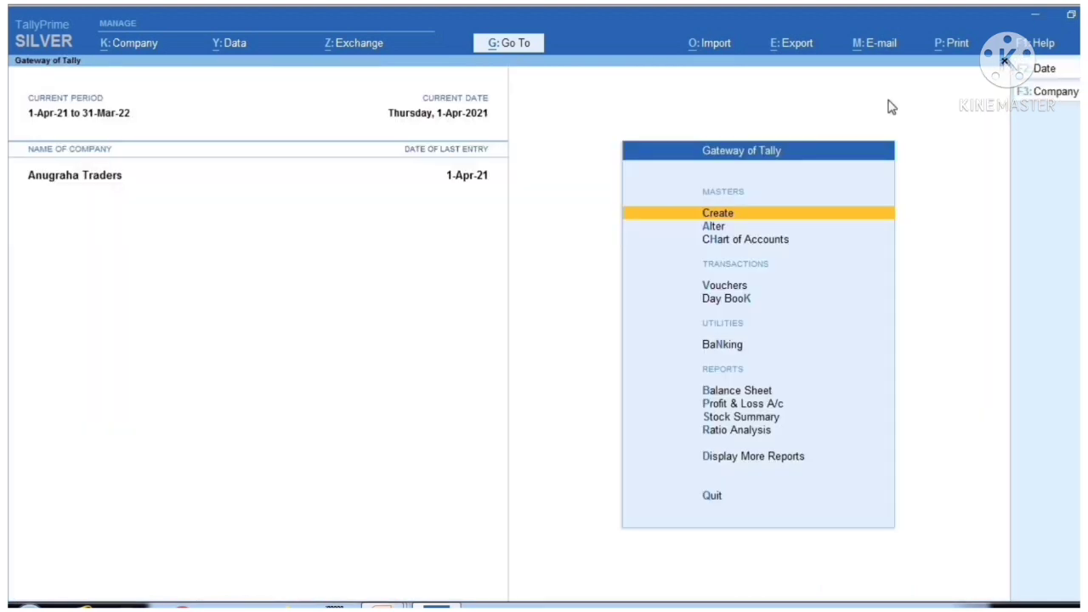
Step: Back up the company Anugraha Traders to D:/tally123, with no other company in the backup list
left_click(226, 48)
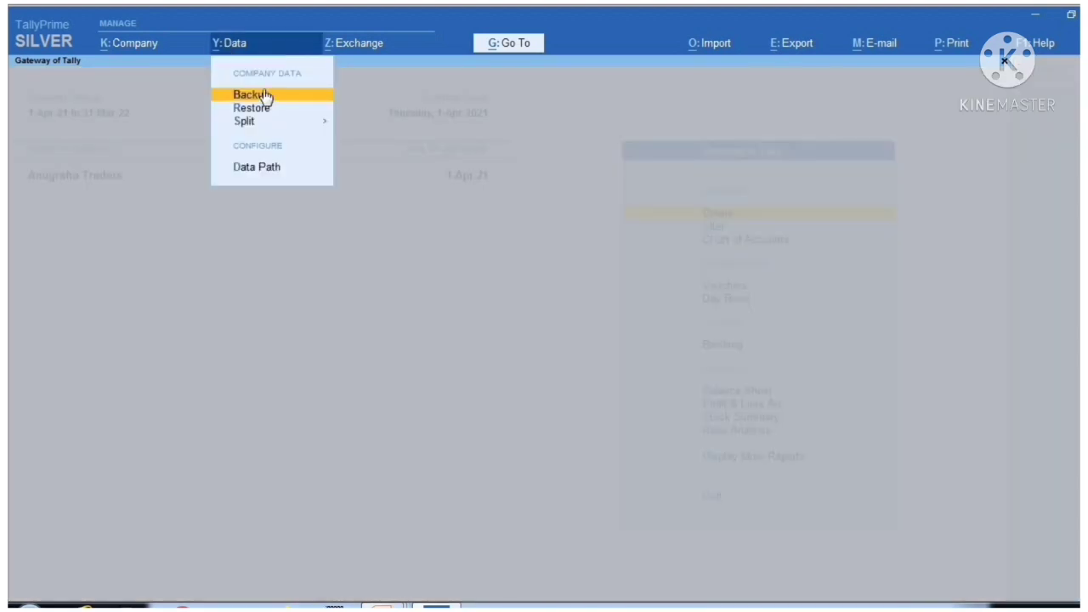
left_click(251, 95)
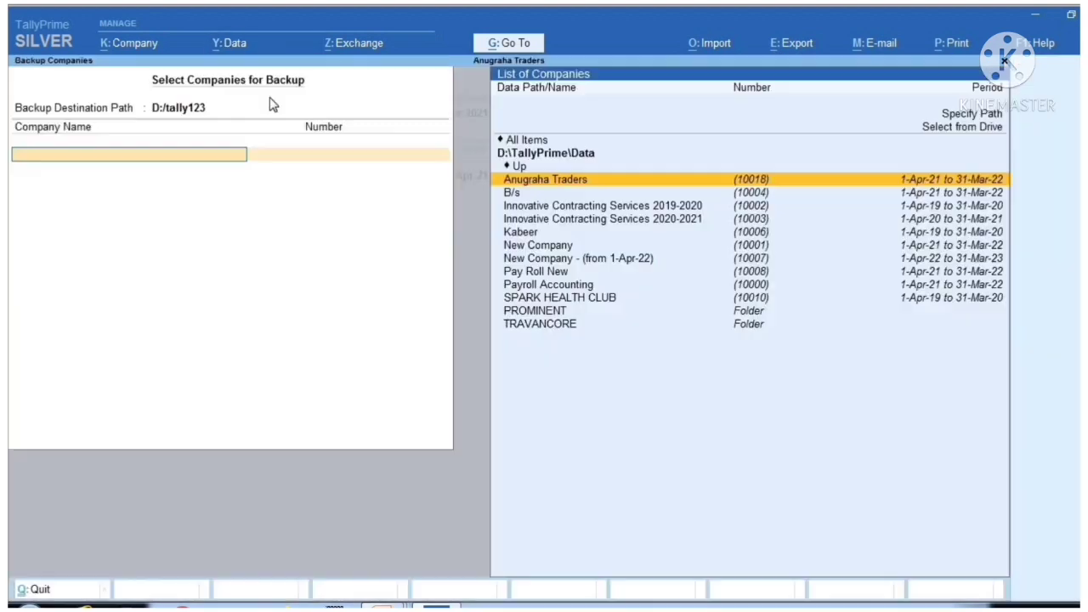
left_click(183, 113)
key("Return")
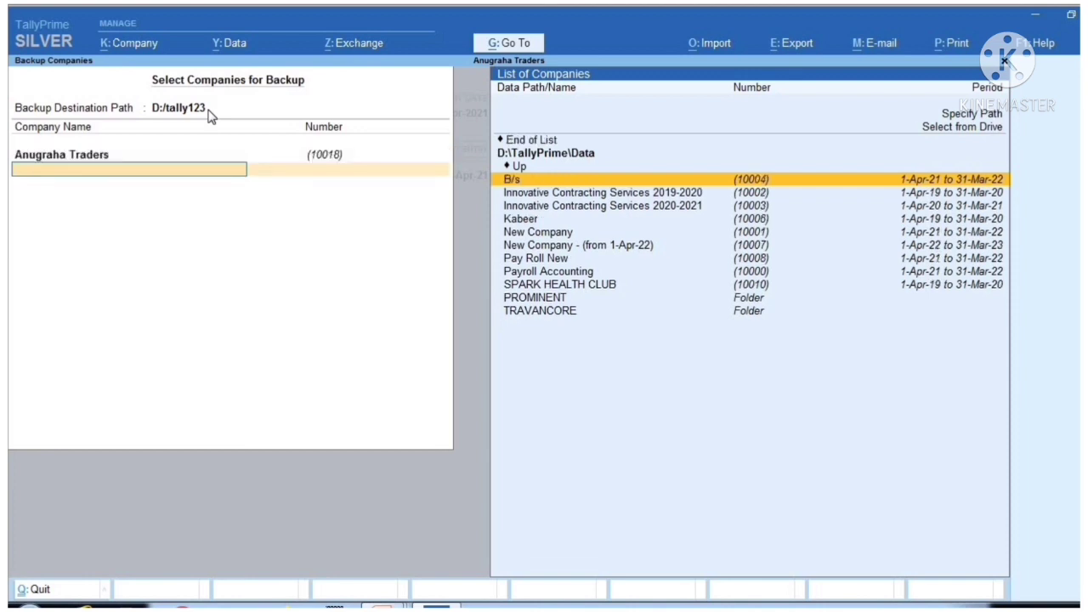
key("Up")
key("Up")
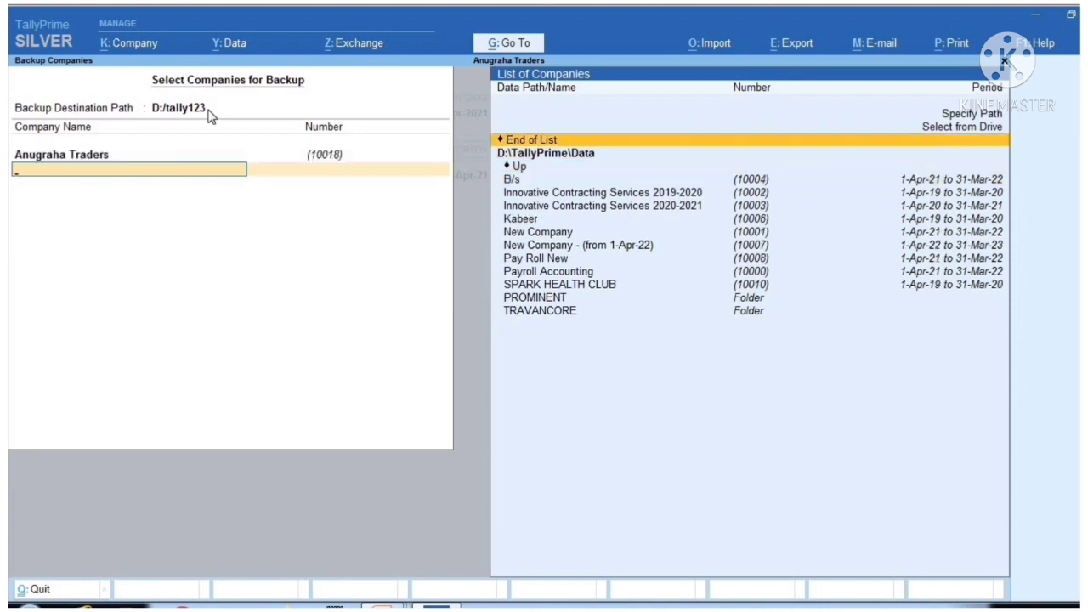
key("Return")
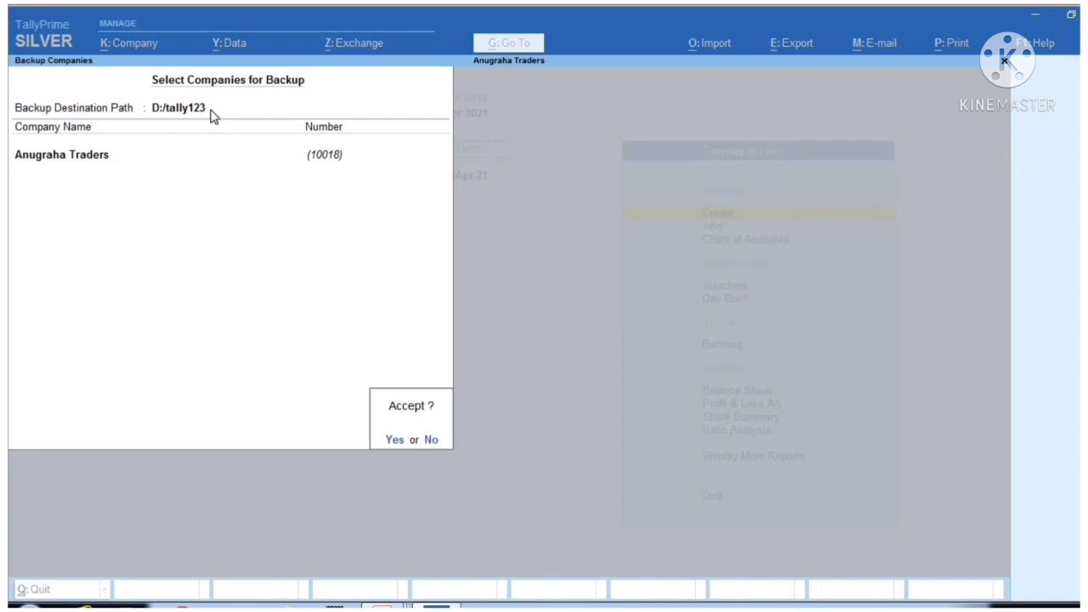
key("Return")
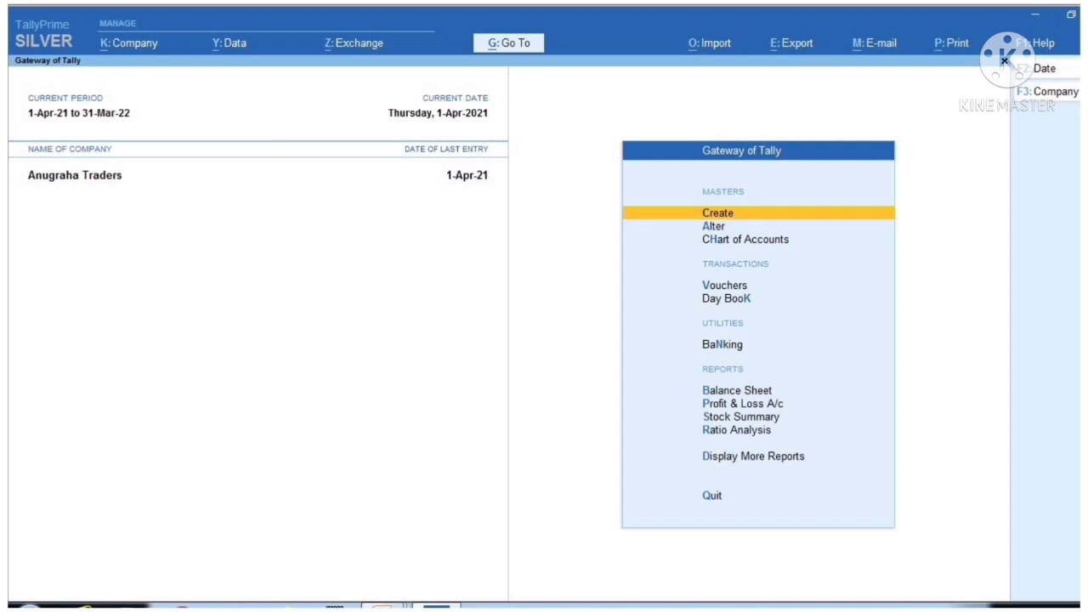
Step: Switch to Windows Explorer and examine the contents of the tally123 folder on drive D for the backup file
left_click(131, 605)
left_click(236, 425)
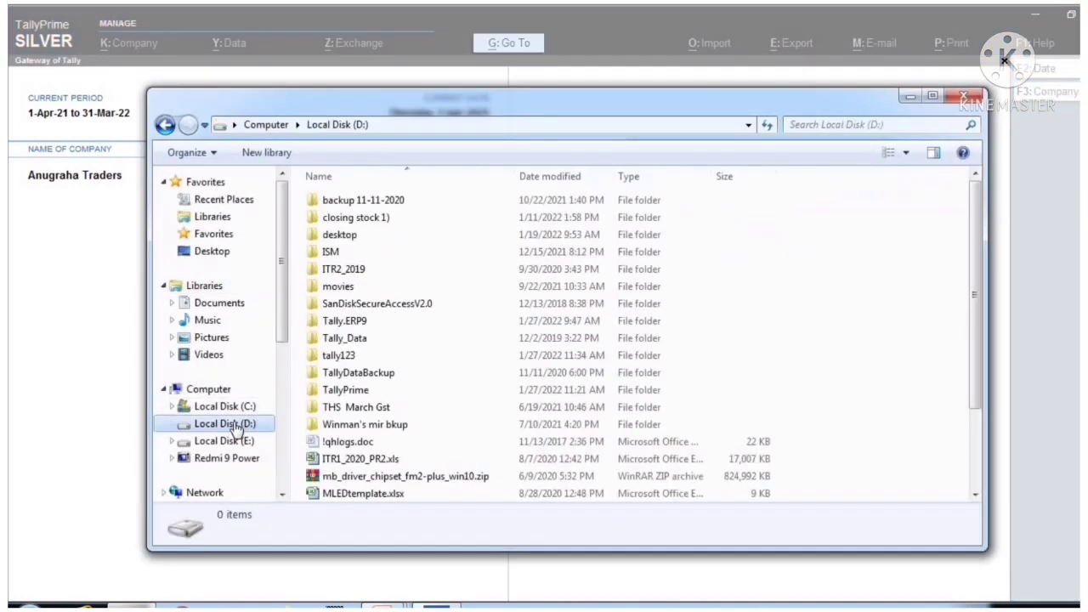
left_click(349, 389)
scroll(366, 389, "down", 2)
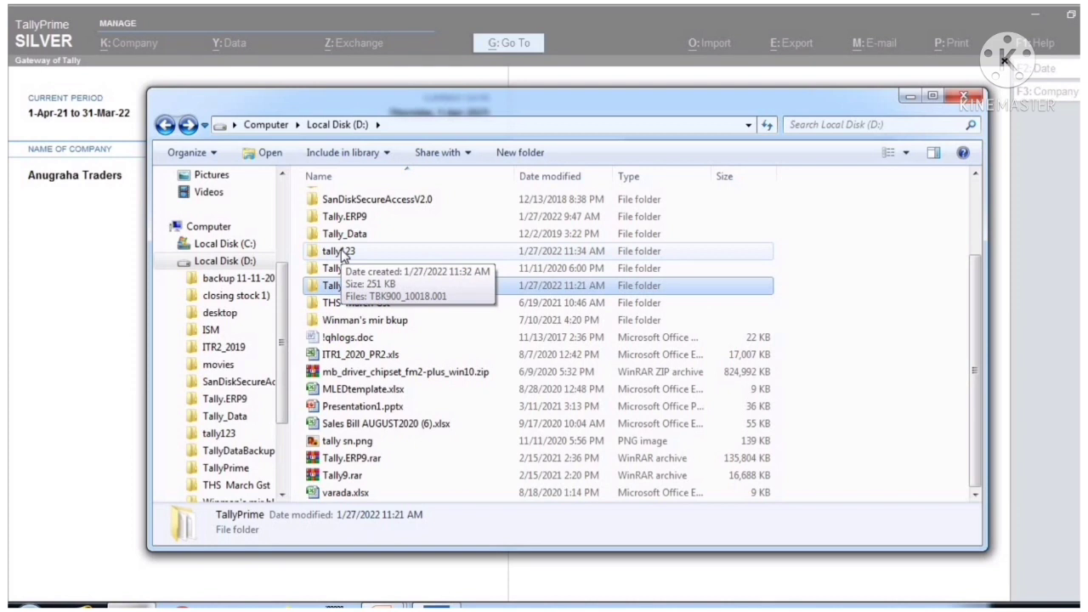
double_click(343, 252)
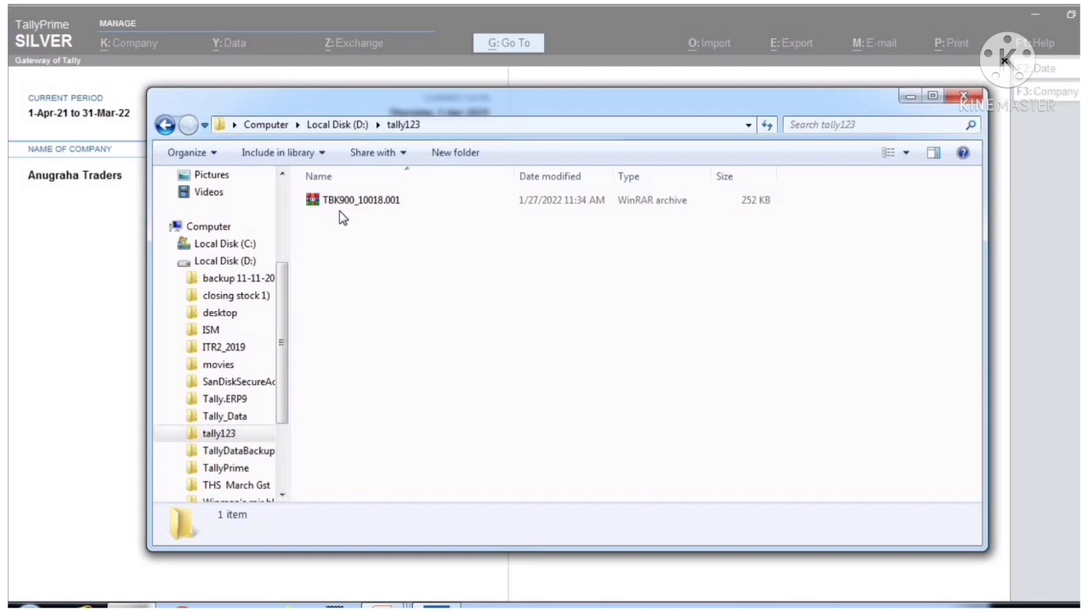
left_click(962, 99)
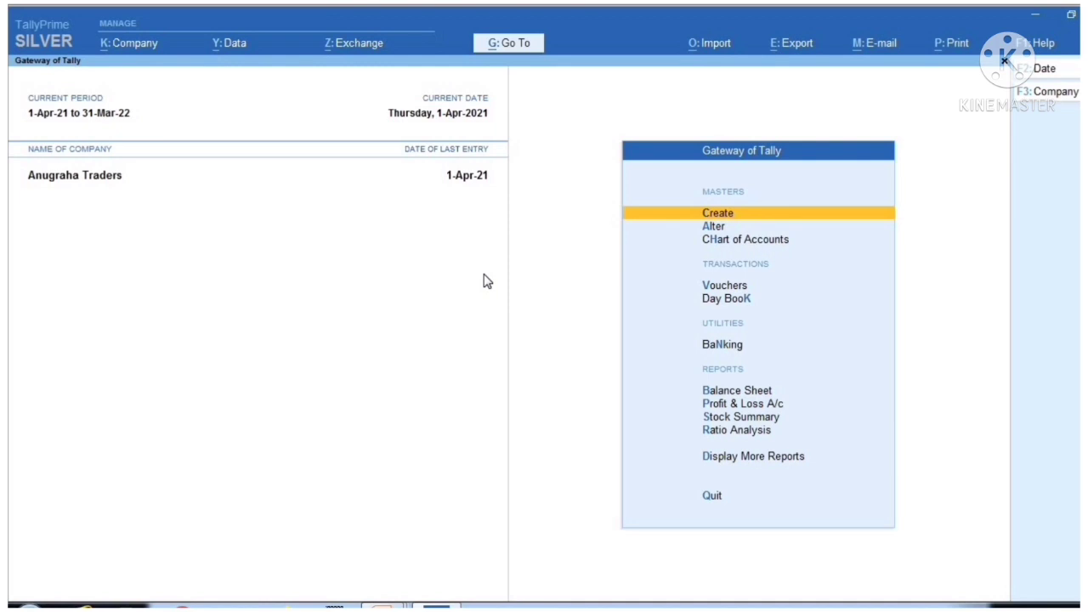
Step: Delete the company Anugraha Traders from its company alteration form, confirming the deletion
left_click(110, 47)
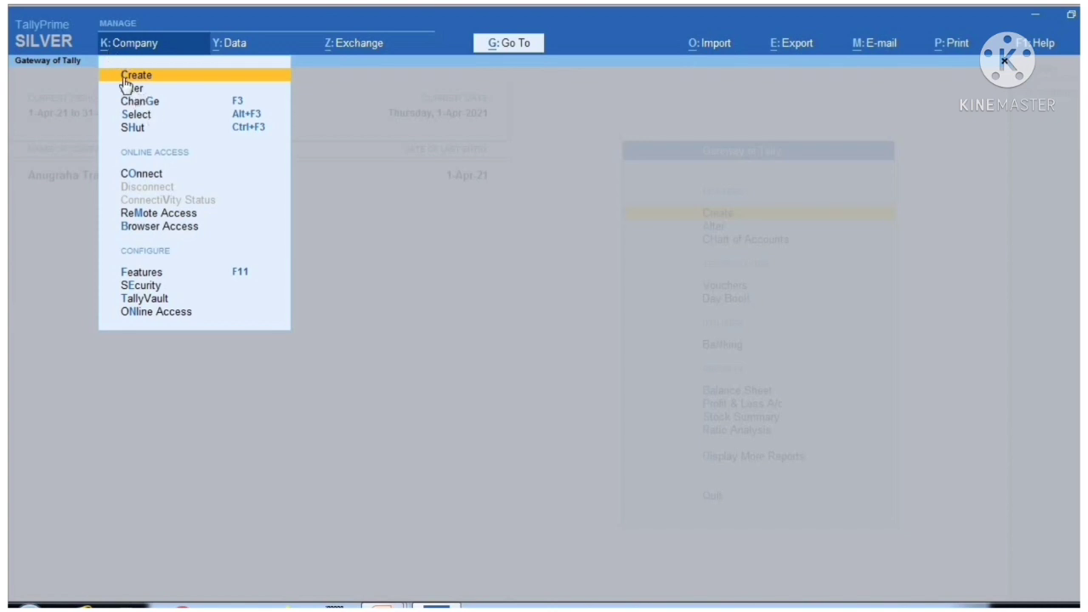
left_click(138, 88)
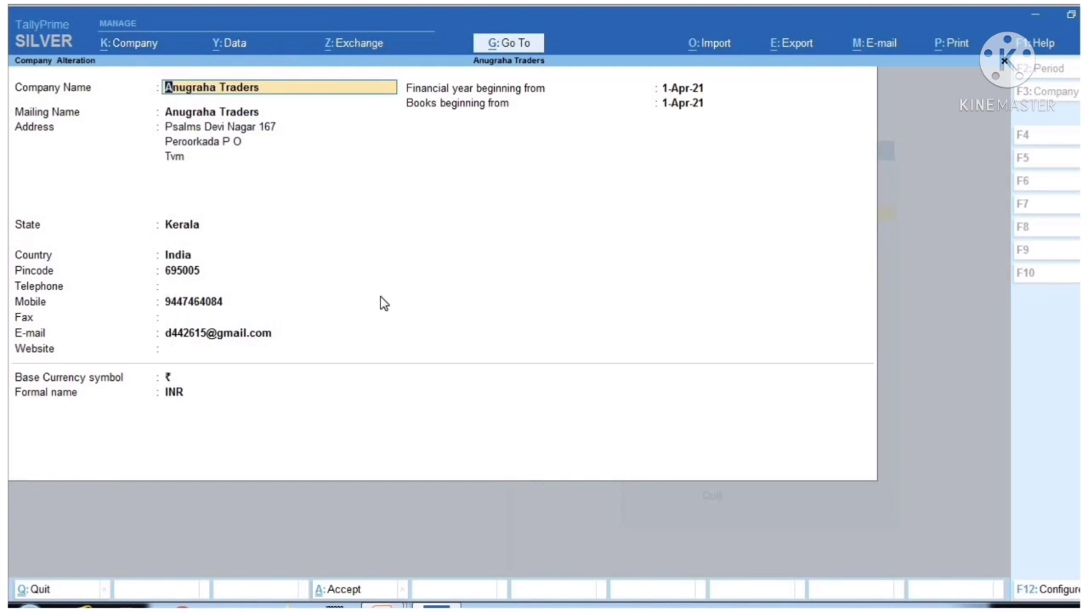
key("alt+d")
key("y")
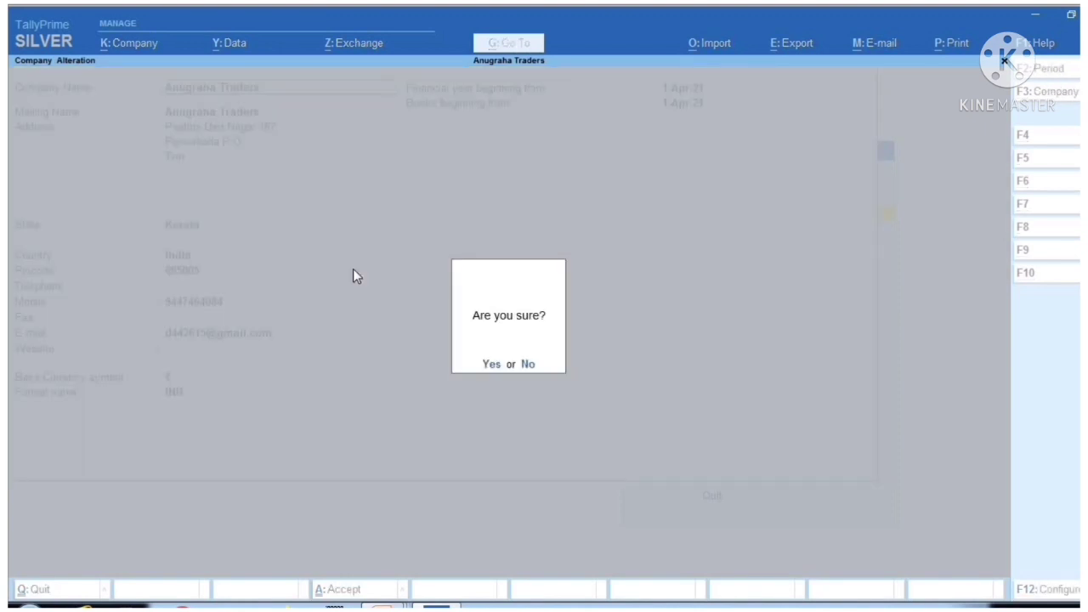
key("y")
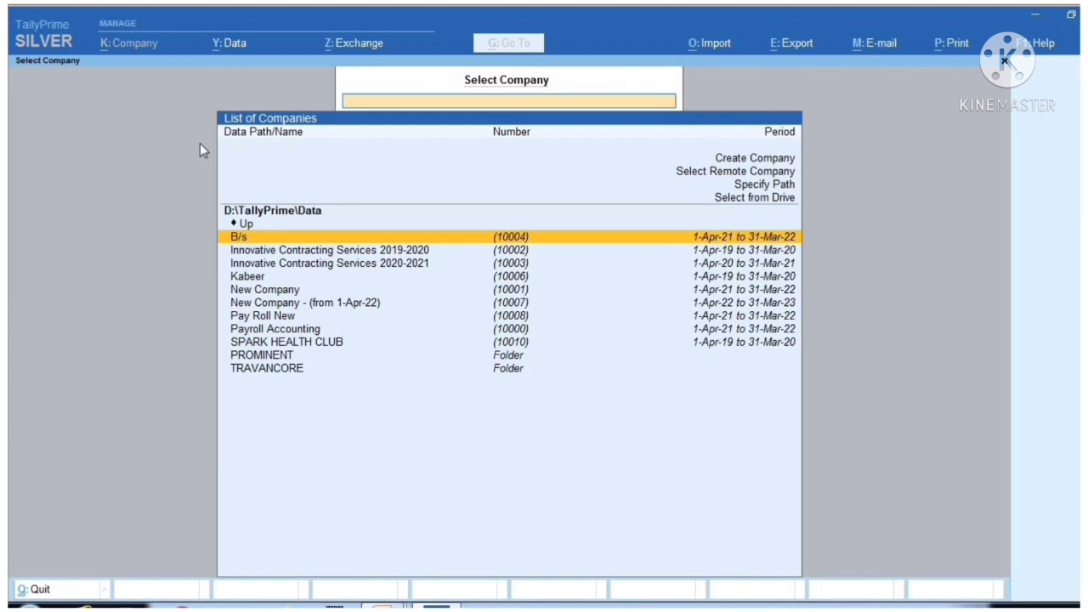
Step: Restore the company Anugraha Traders from its backup in D:/tally123 to the destination path D:\TallyPrime\Data
key("Up")
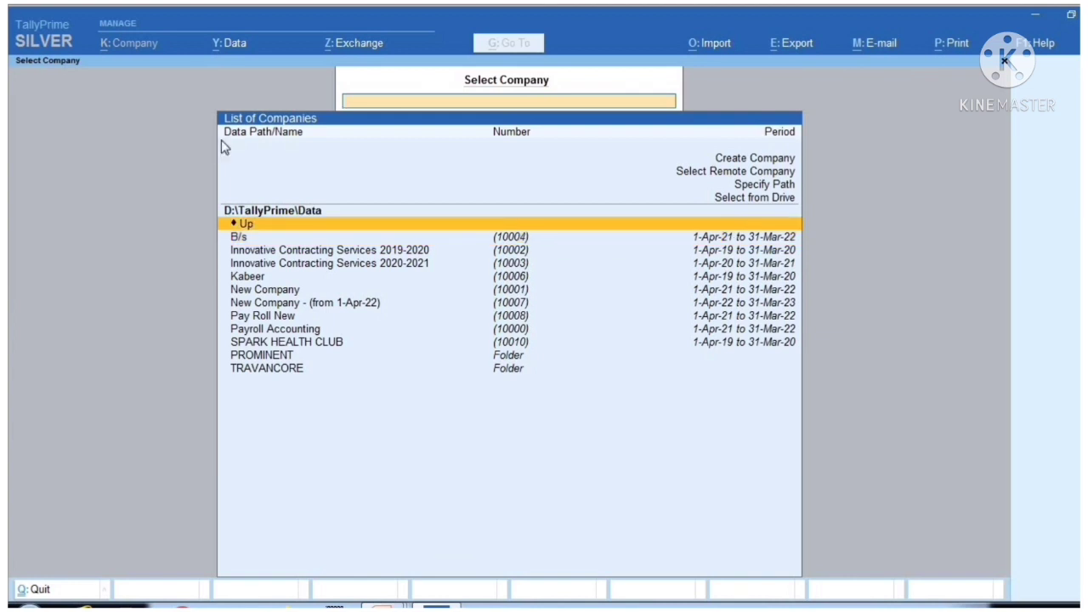
left_click(224, 54)
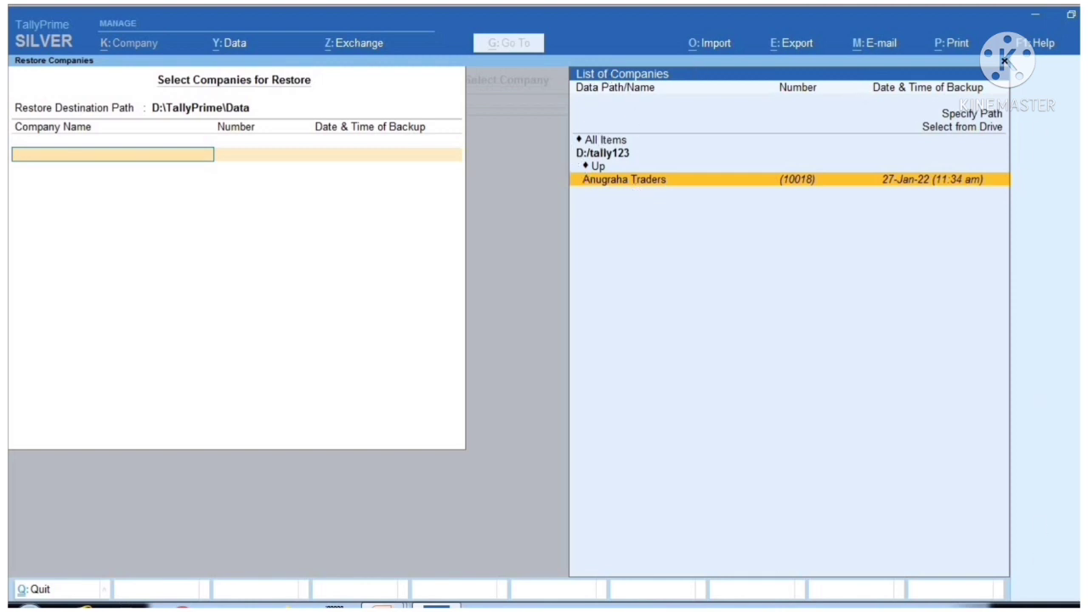
left_click(644, 181)
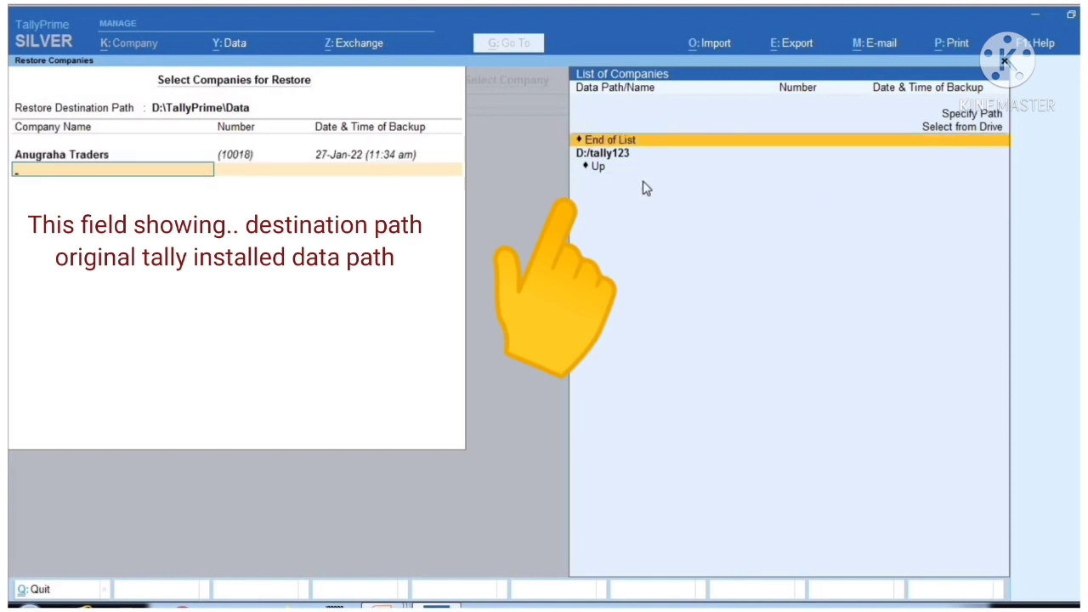
key("Return")
key("Return")
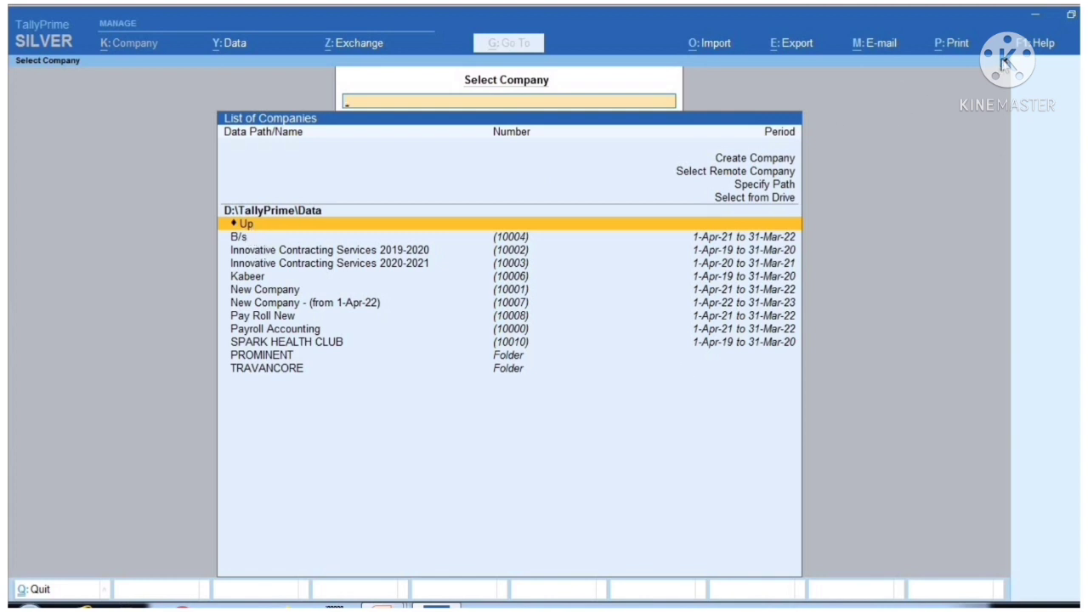
key("Escape")
key("Escape")
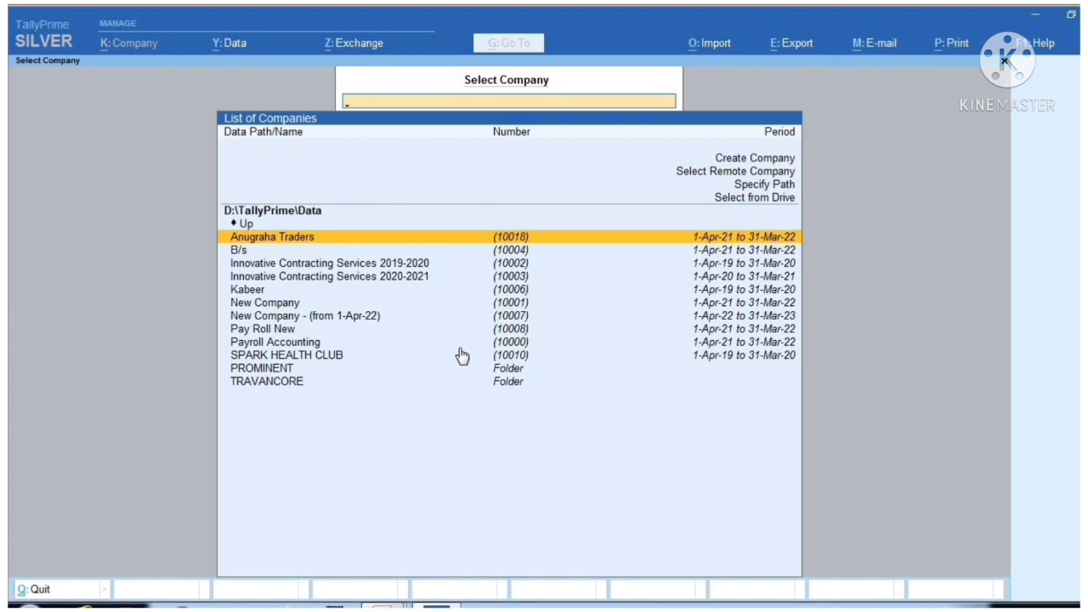
Step: Repair the data of New Company (10001) through Troubleshooting, backing it up to D:/tally123 before the repair
key("Down")
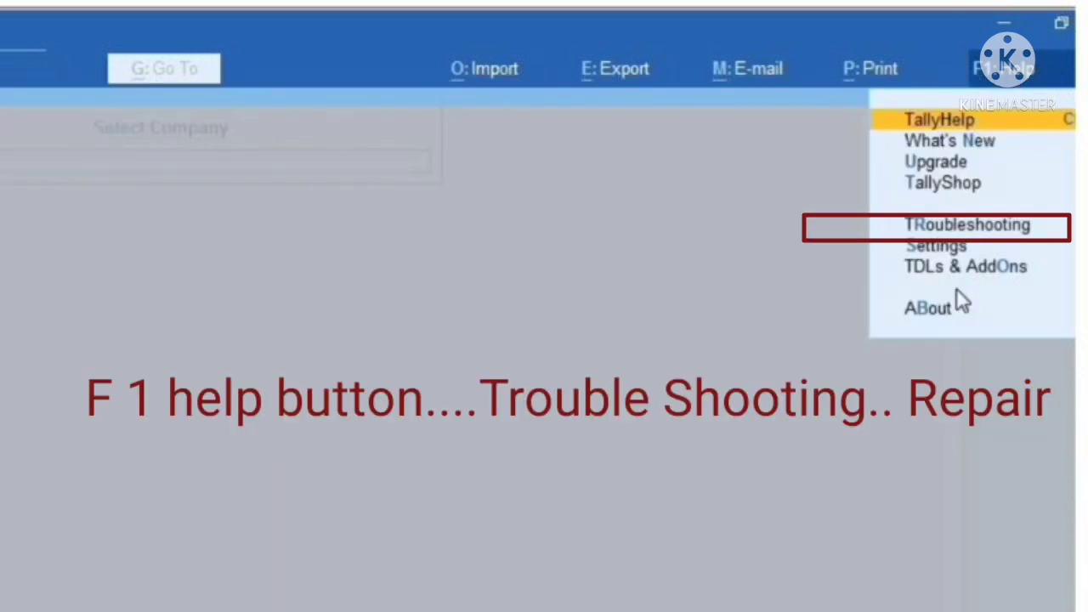
left_click(742, 248)
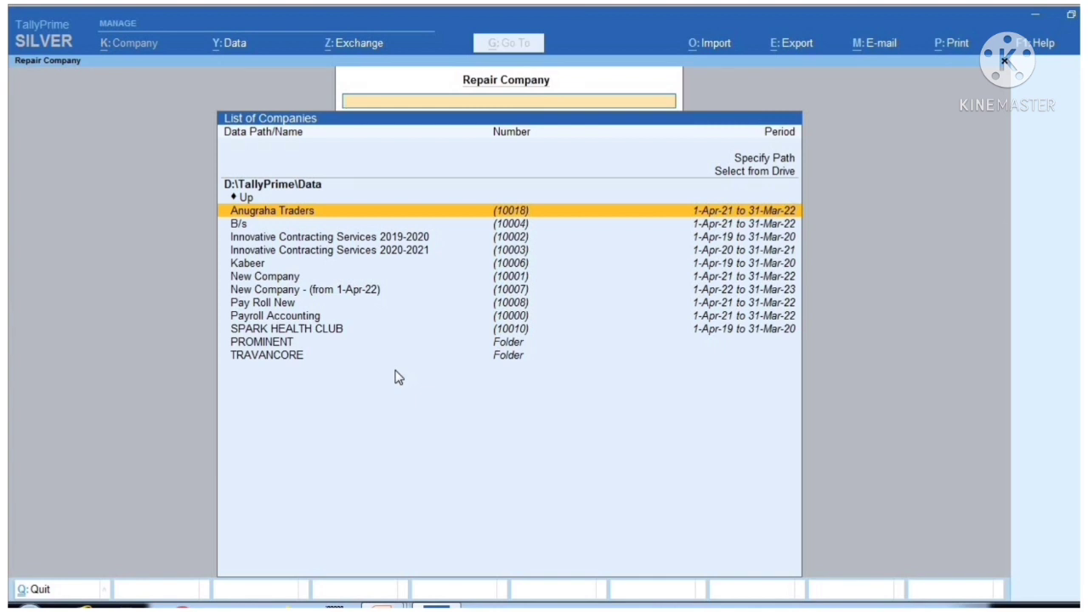
key("Down")
key("Down")
key("Down")
key("Down")
key("Down")
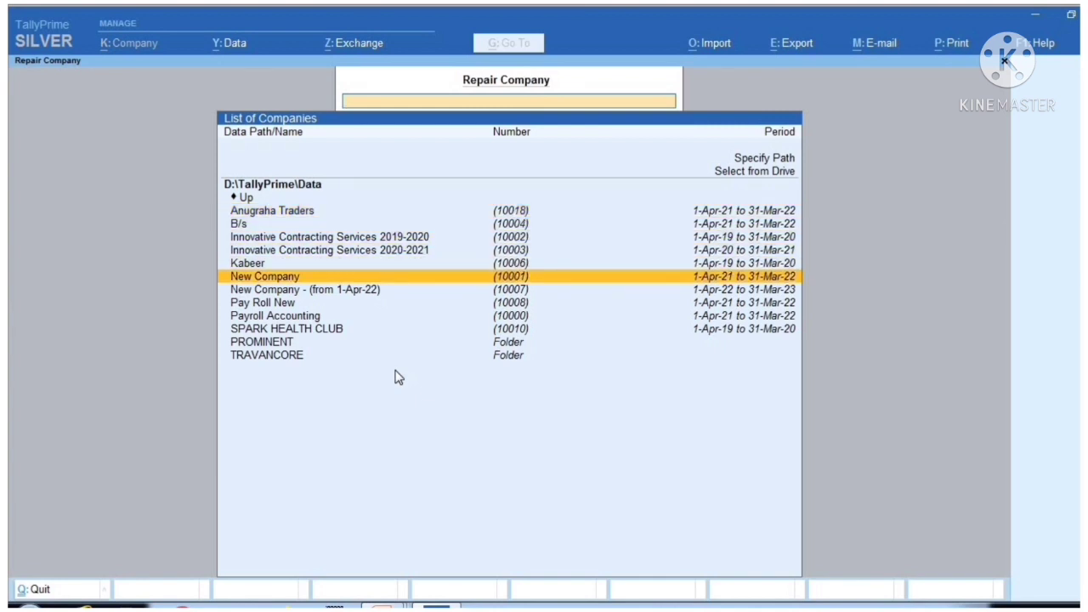
key("Return")
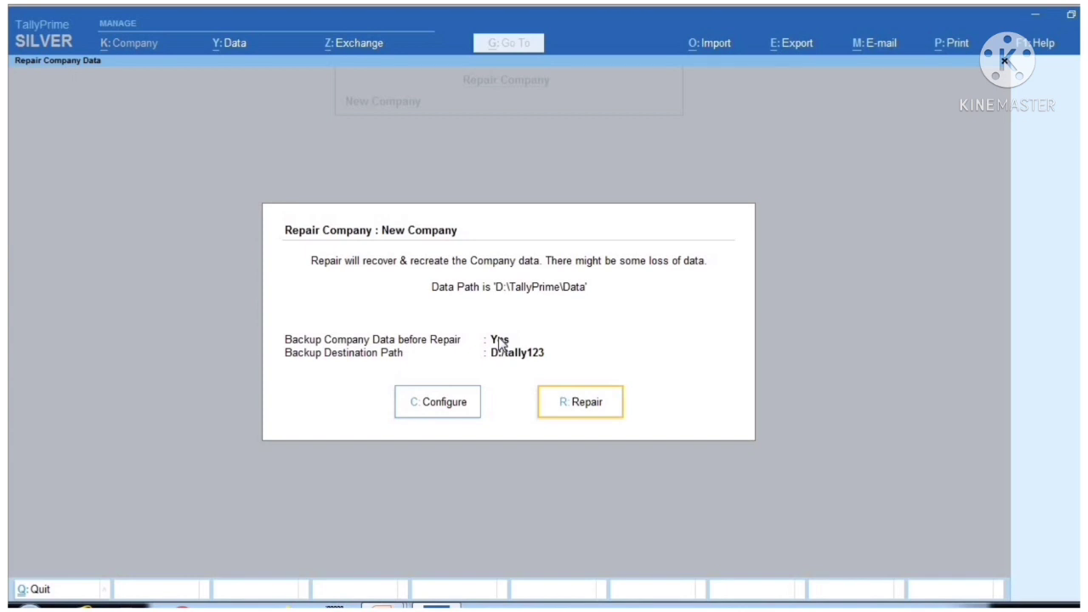
left_click(565, 406)
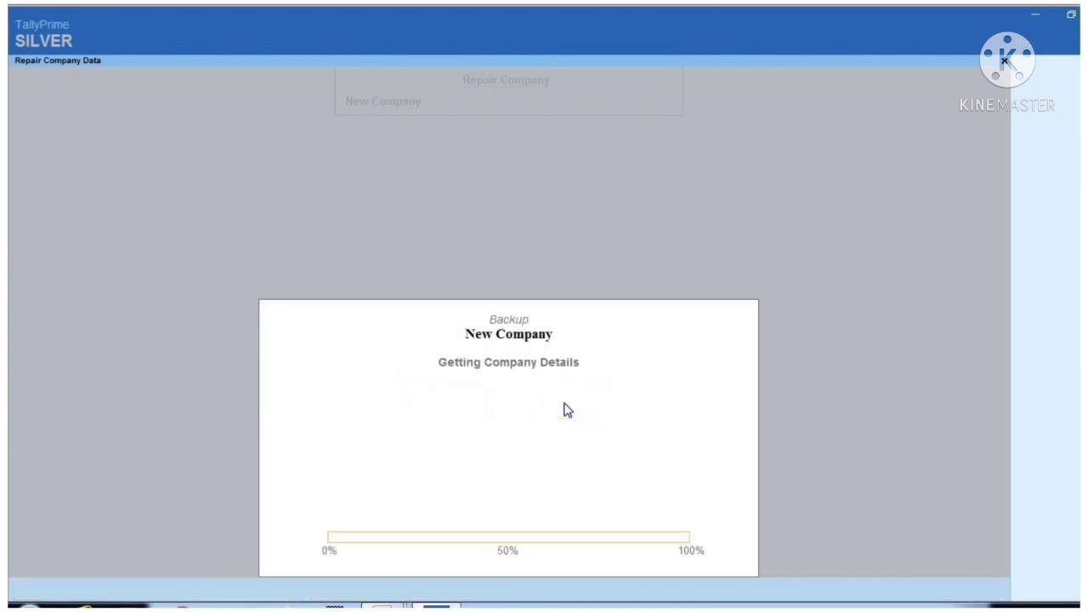